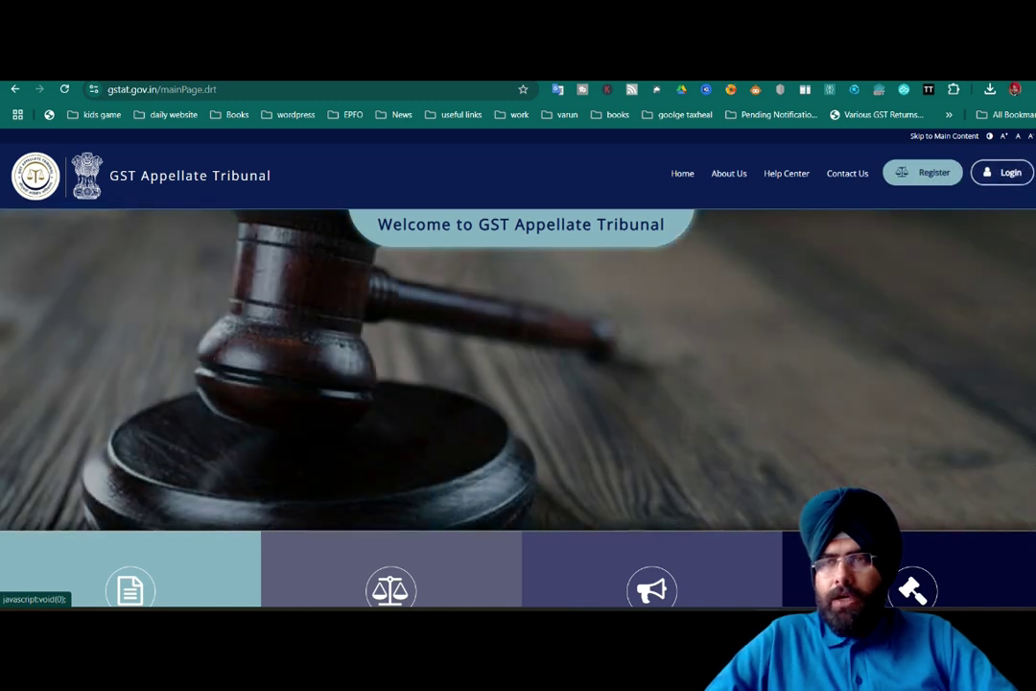
- View the e-filing registration form for the Tax Payer user type and return to the home page
{"action": "left_click", "coordinate": [923, 173]}
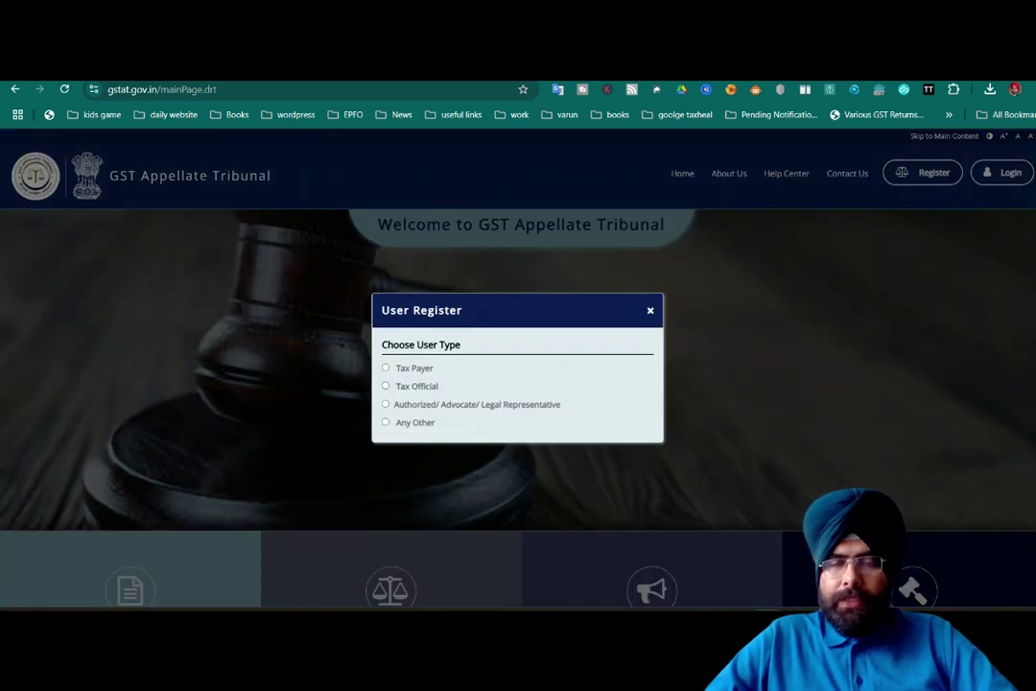
{"action": "left_click", "coordinate": [385, 368]}
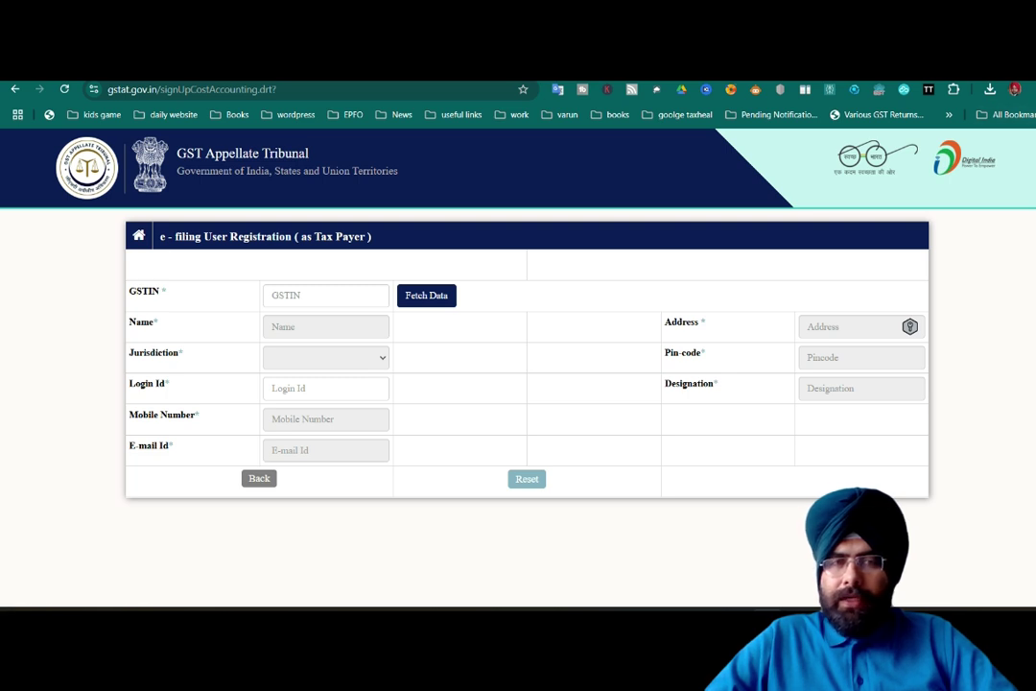
{"action": "left_click", "coordinate": [139, 235]}
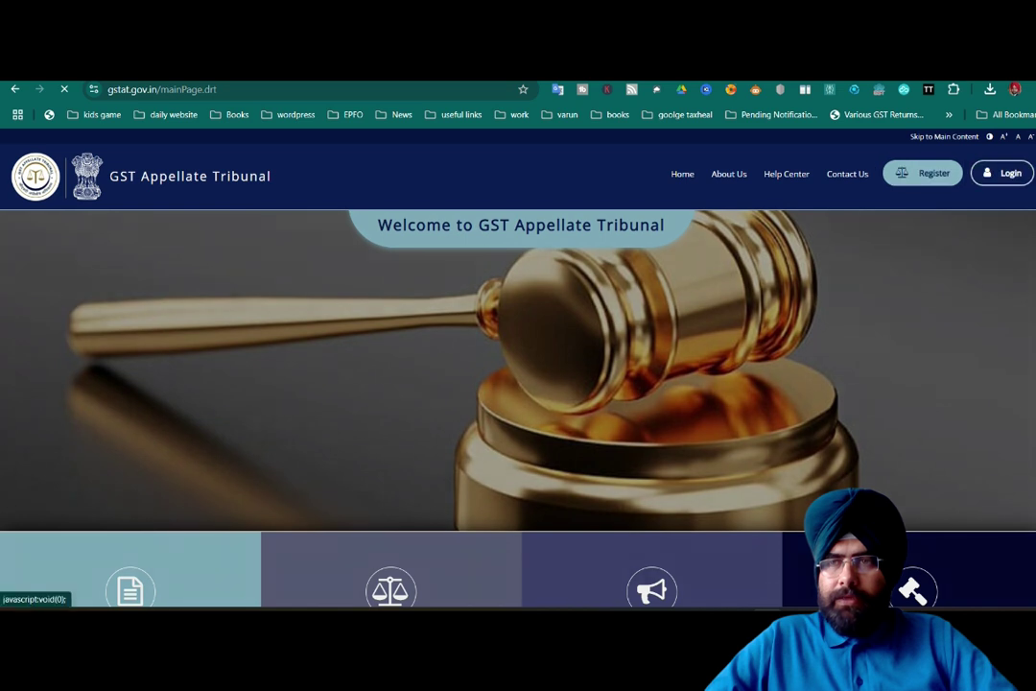
- Open the Authorized/ Advocate/ Legal Representative registration form and check what the incomplete prior registration option offers, leaving it unticked
{"action": "left_click", "coordinate": [922, 173]}
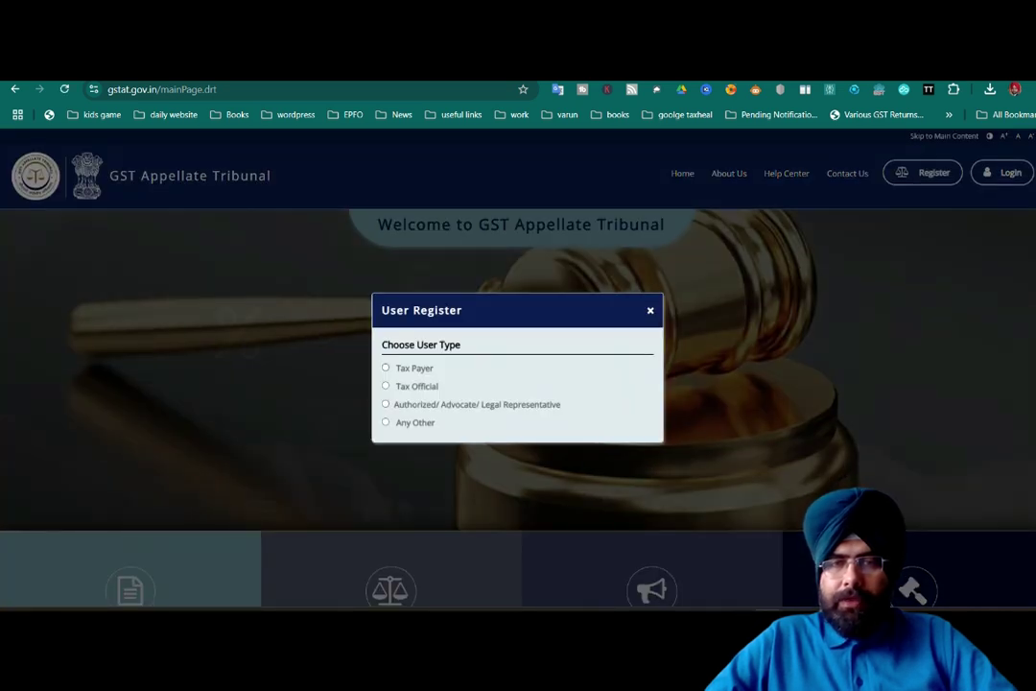
{"action": "left_click", "coordinate": [385, 404]}
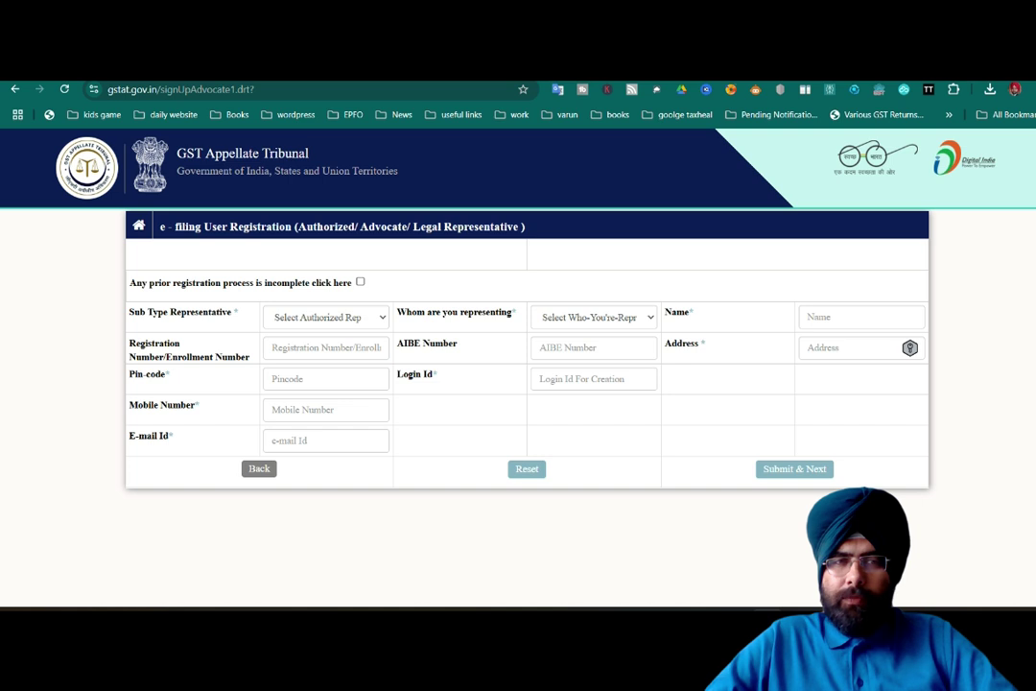
{"action": "left_click", "coordinate": [360, 283]}
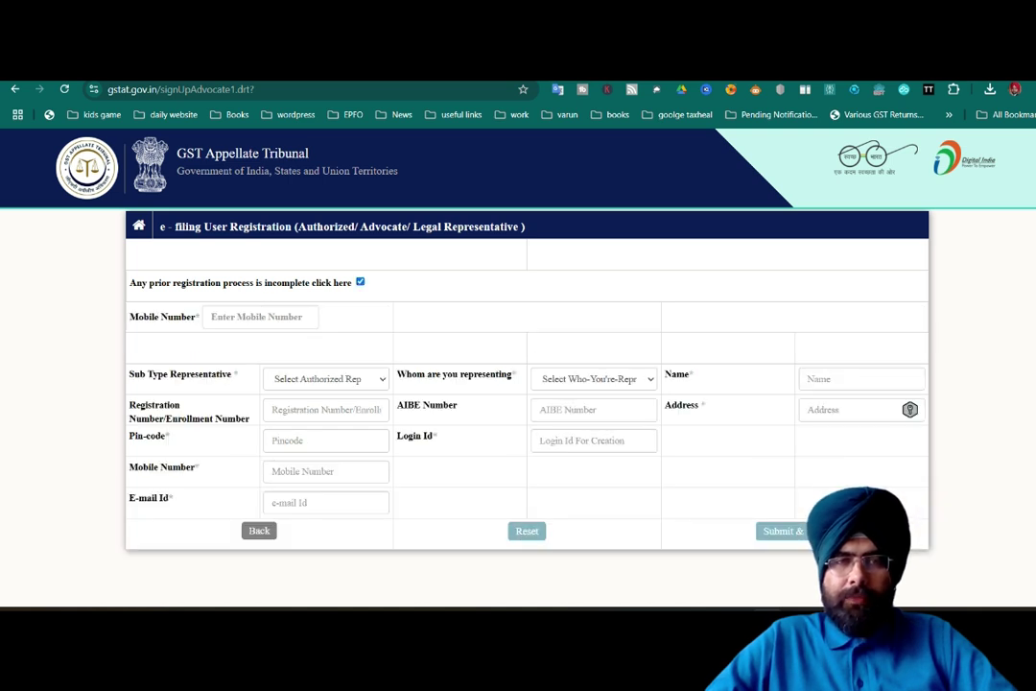
{"action": "left_click", "coordinate": [359, 282]}
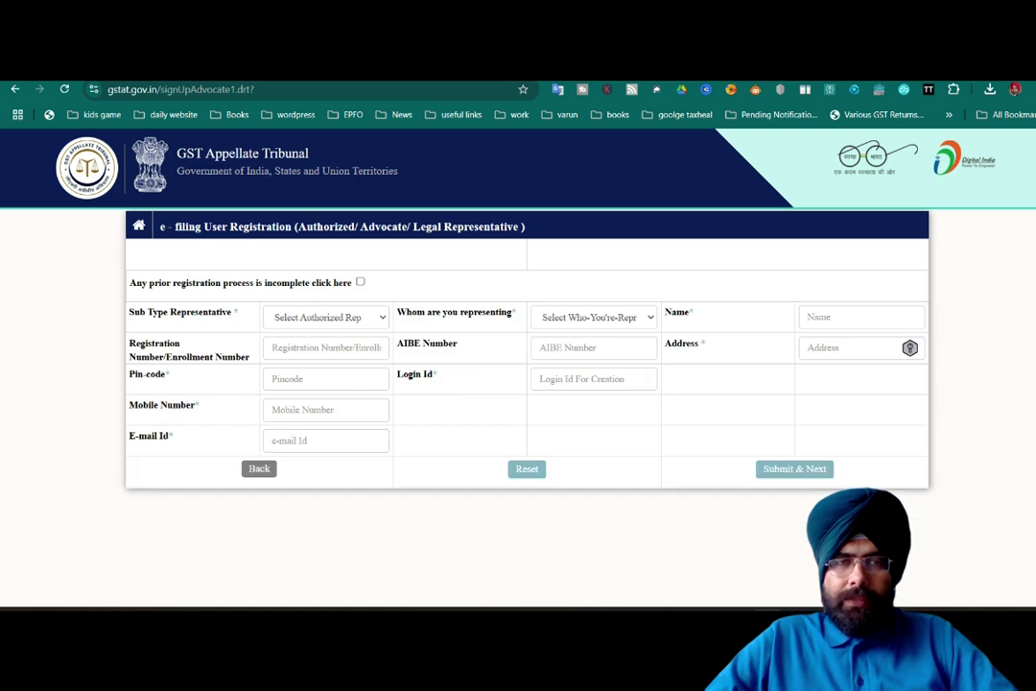
- Set the Sub Type Representative to Chartered Accountant in the registration form
{"action": "left_click", "coordinate": [327, 316]}
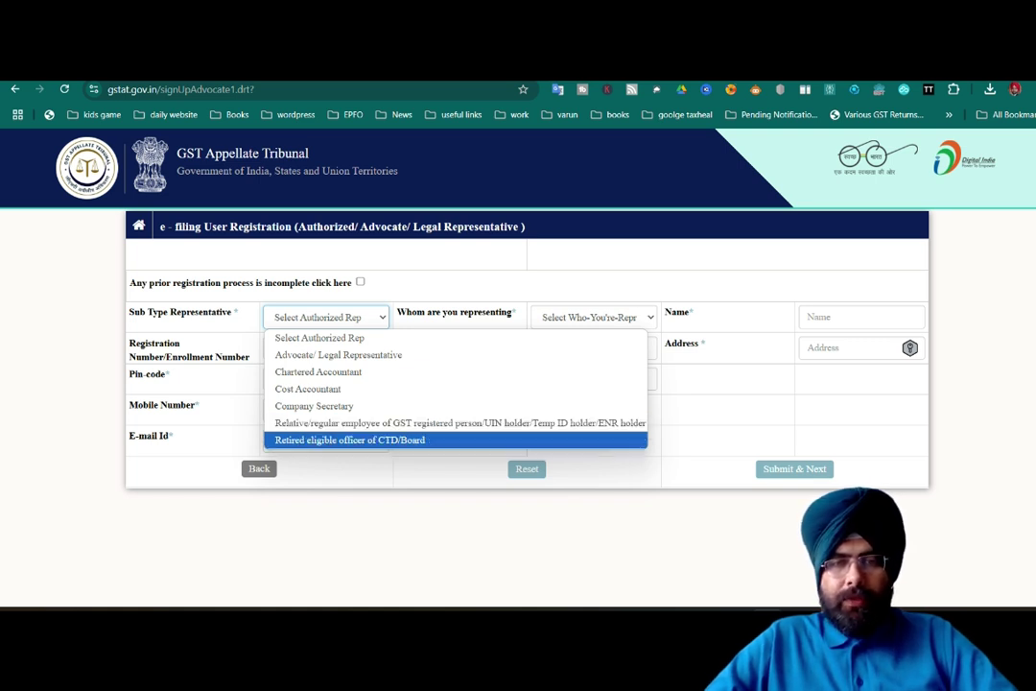
{"action": "key", "text": "Up"}
{"action": "key", "text": "Up"}
{"action": "key", "text": "Up"}
{"action": "key", "text": "Up"}
{"action": "key", "text": "Return"}
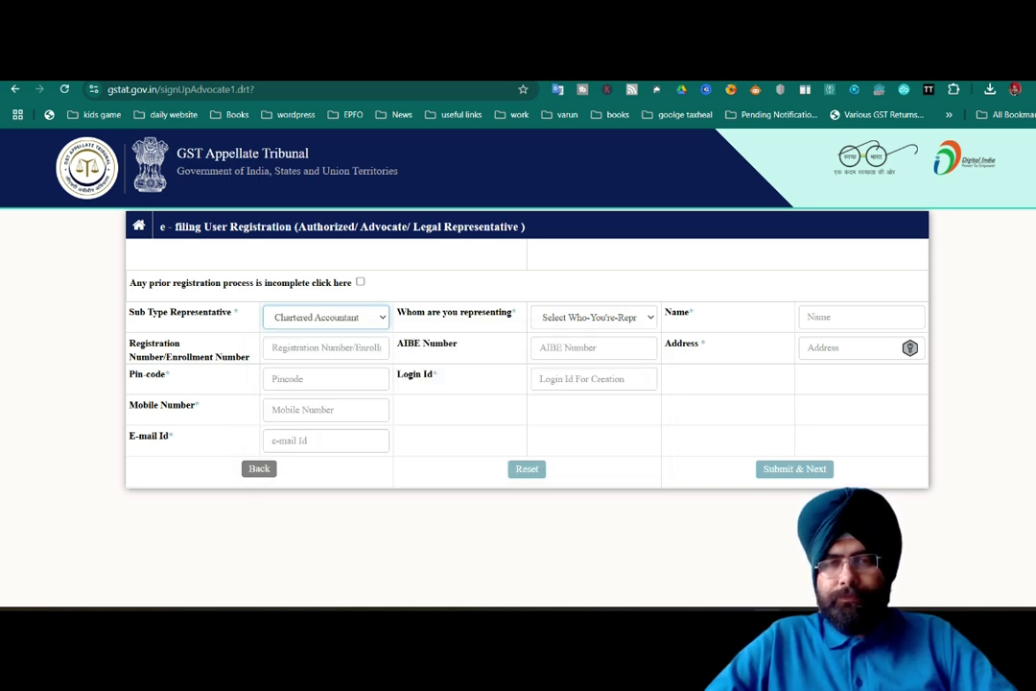
- Set Whom are you representing to Tax Payer
{"action": "left_click", "coordinate": [594, 317]}
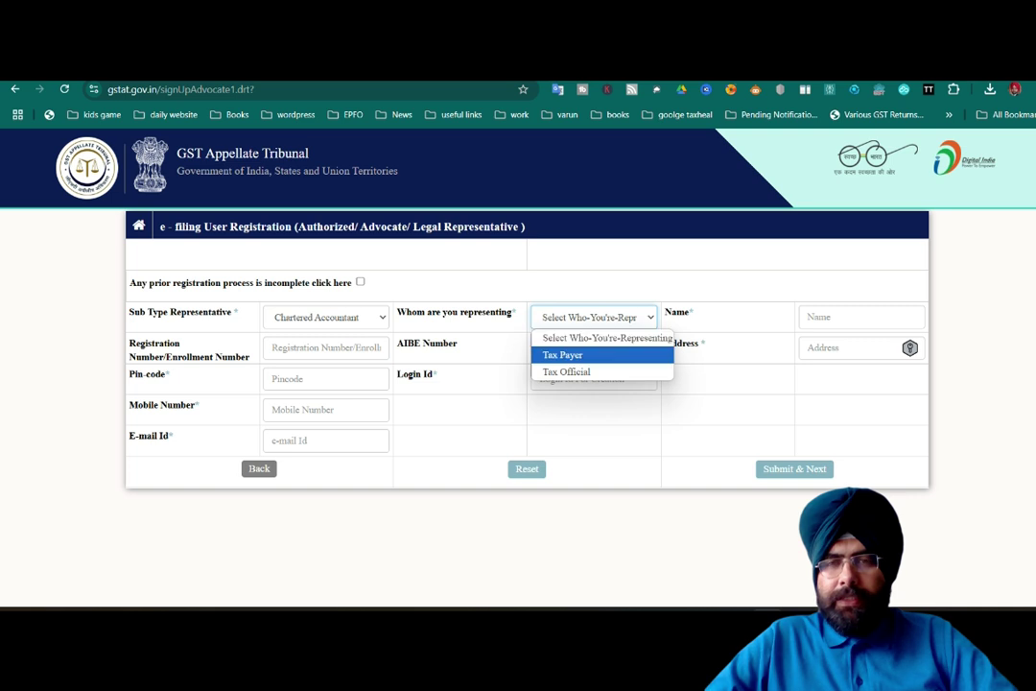
{"action": "key", "text": "Down"}
{"action": "key", "text": "Up"}
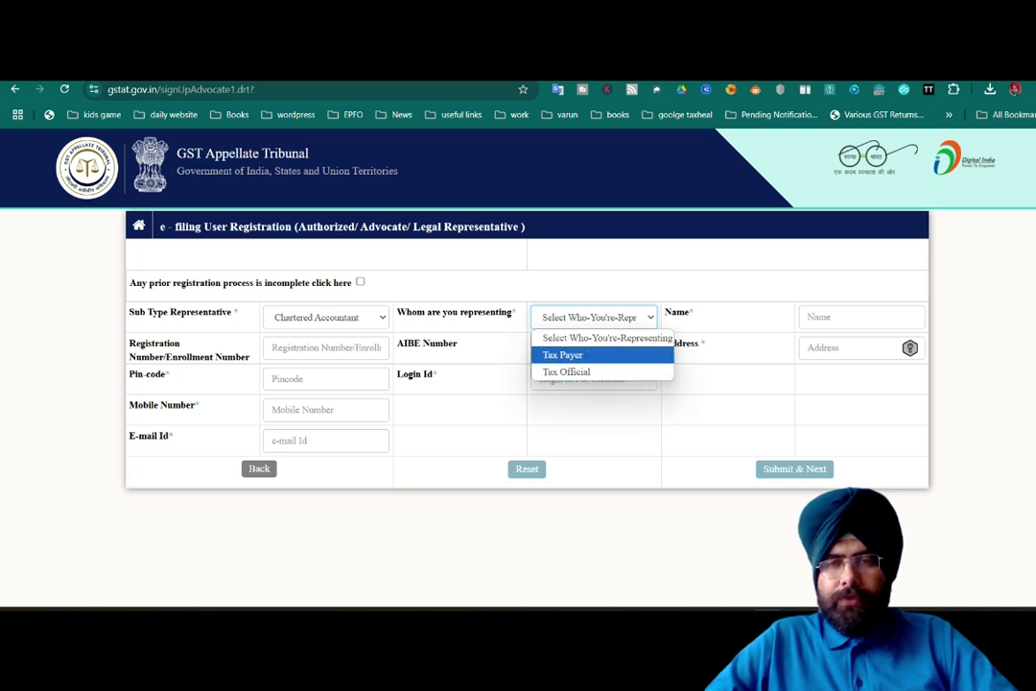
{"action": "key", "text": "Return"}
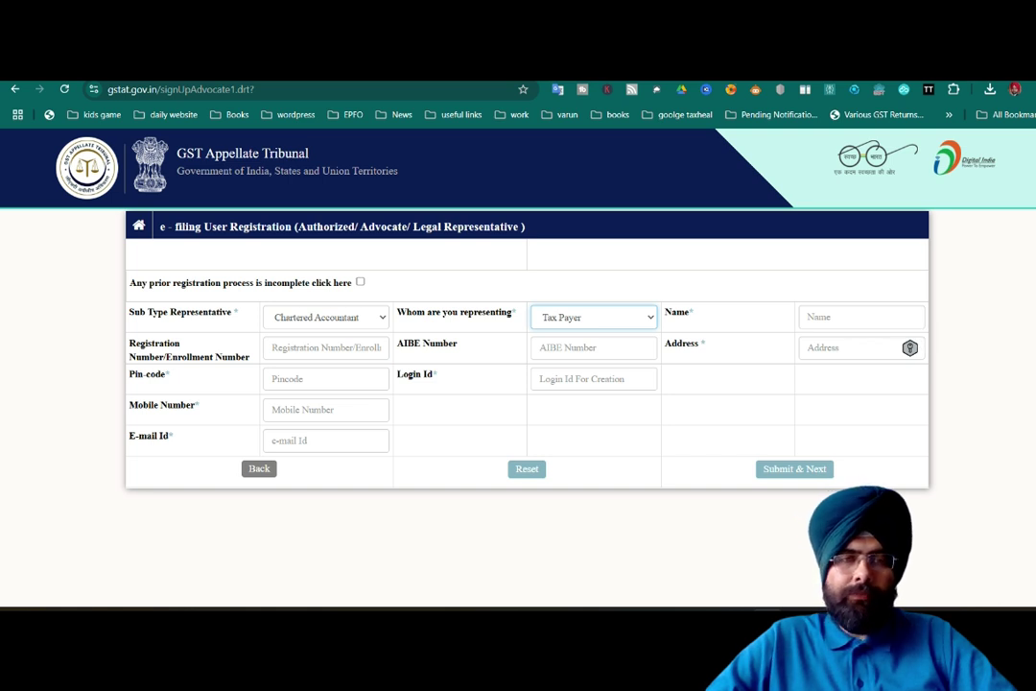
{"action": "left_click", "coordinate": [326, 348]}
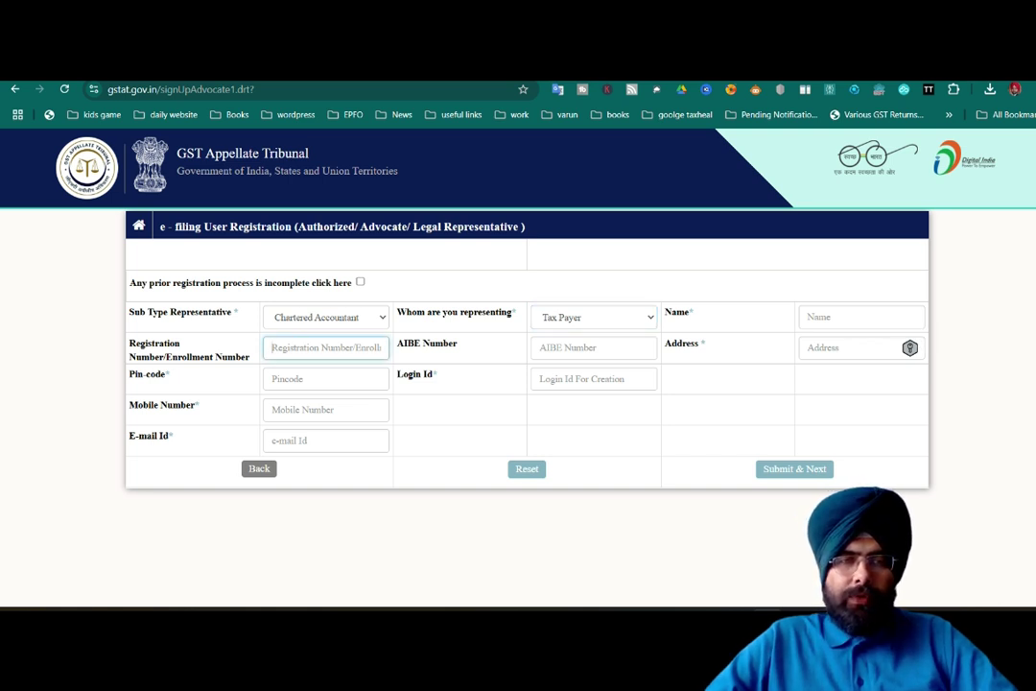
{"action": "left_click", "coordinate": [594, 348]}
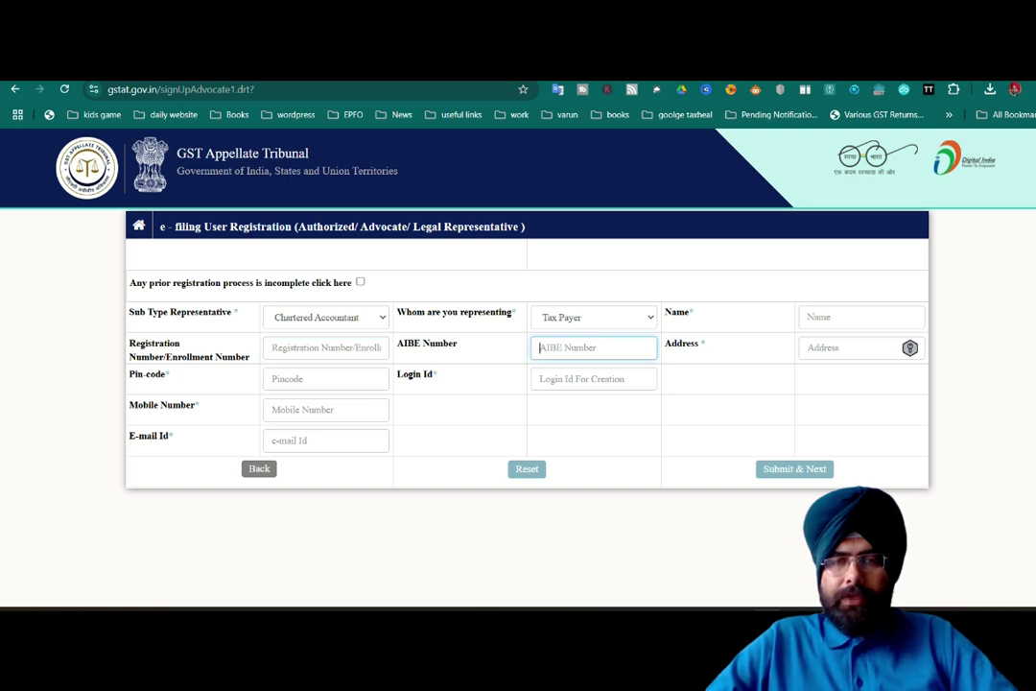
{"action": "left_click", "coordinate": [594, 411]}
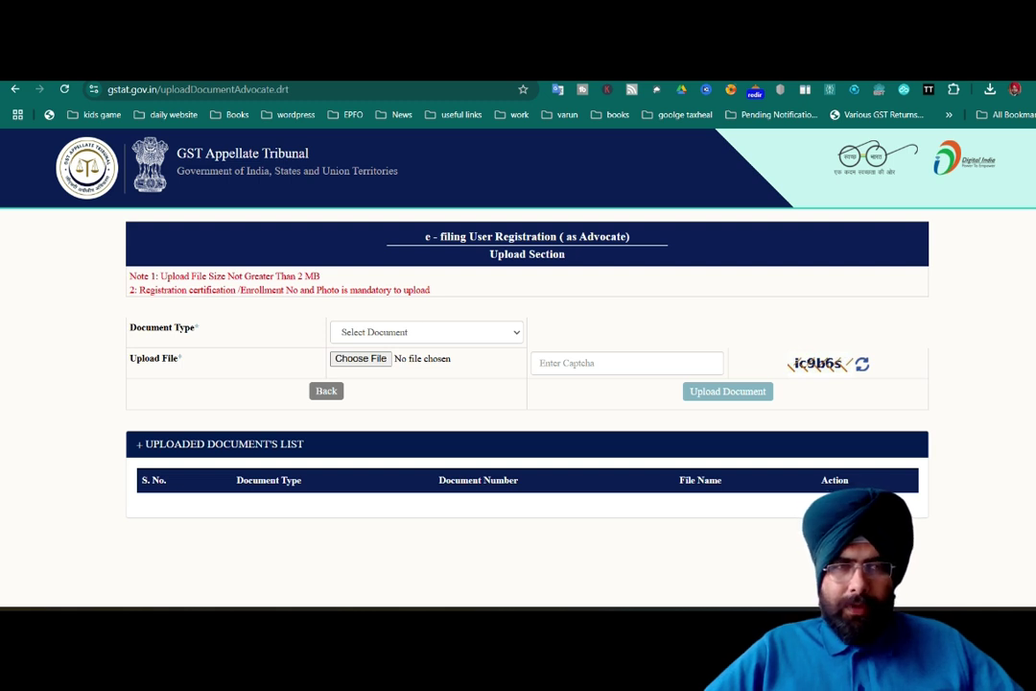
- Choose Registration certification /Enrollment No as the document type in the registration's upload section
{"action": "left_click", "coordinate": [426, 332]}
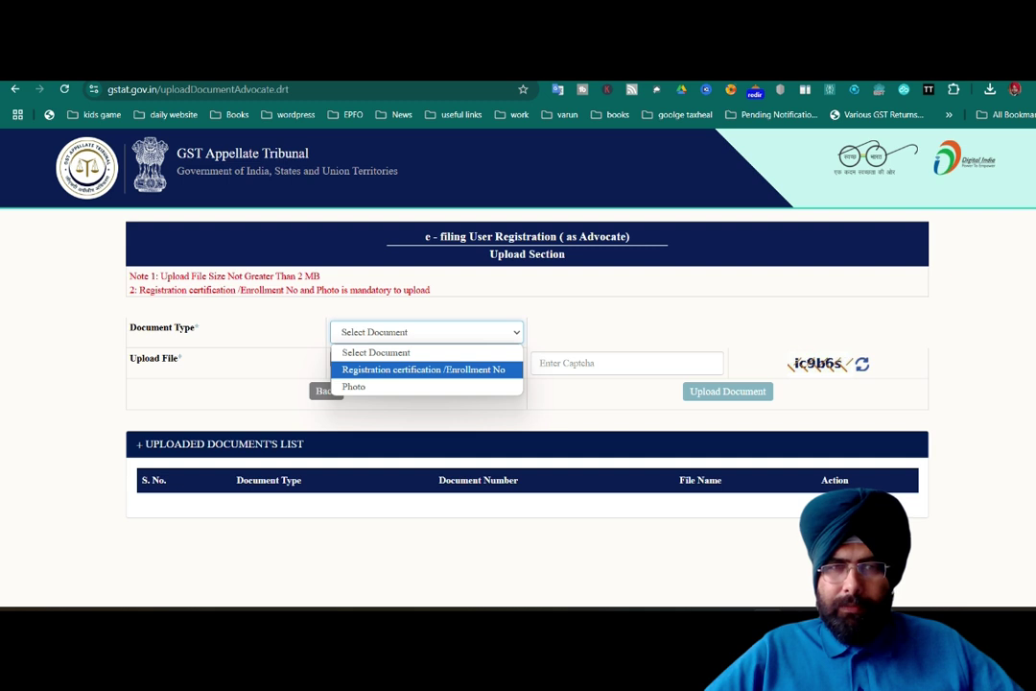
{"action": "left_click", "coordinate": [423, 369]}
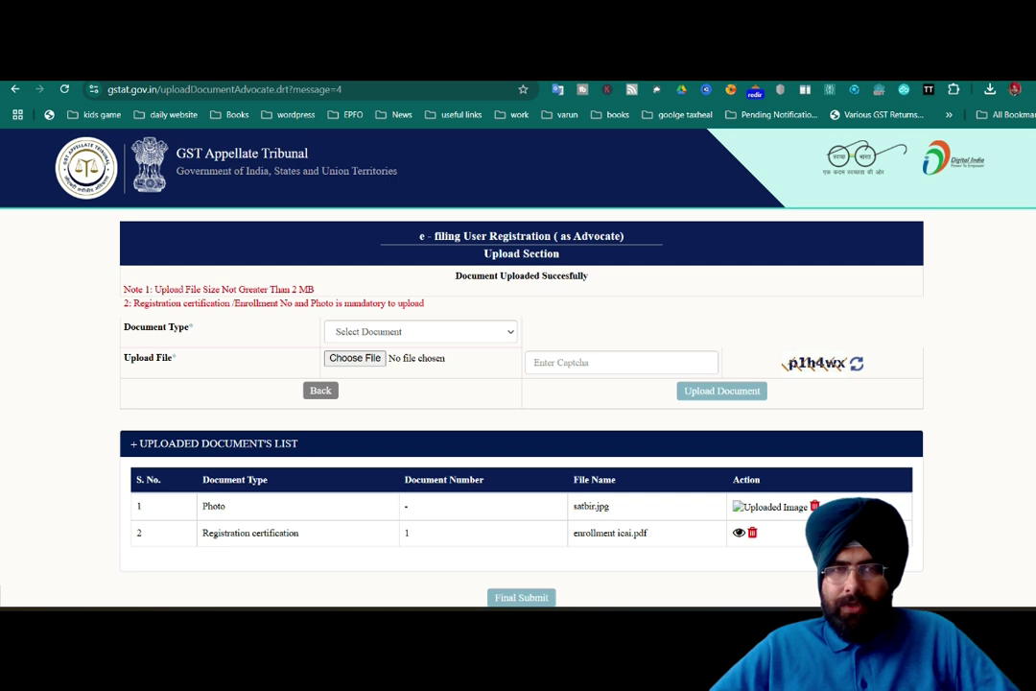
{"action": "left_click", "coordinate": [420, 332]}
{"action": "left_click", "coordinate": [416, 370]}
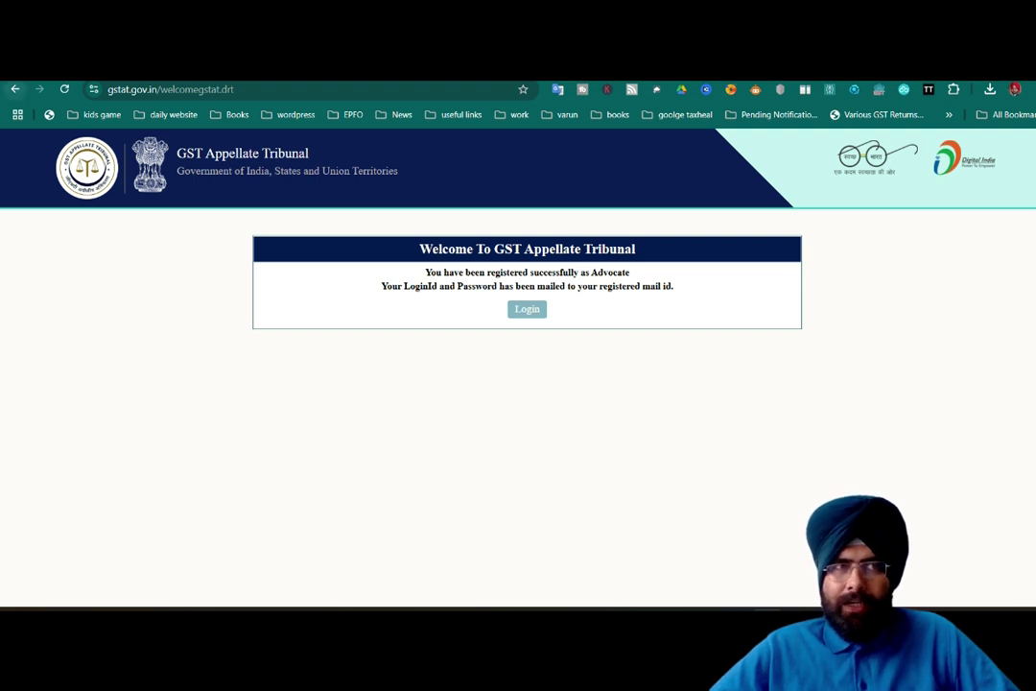
- Leave the registration confirmation page and continue to the Mumbai-Center account dashboard
{"action": "left_click", "coordinate": [14, 88]}
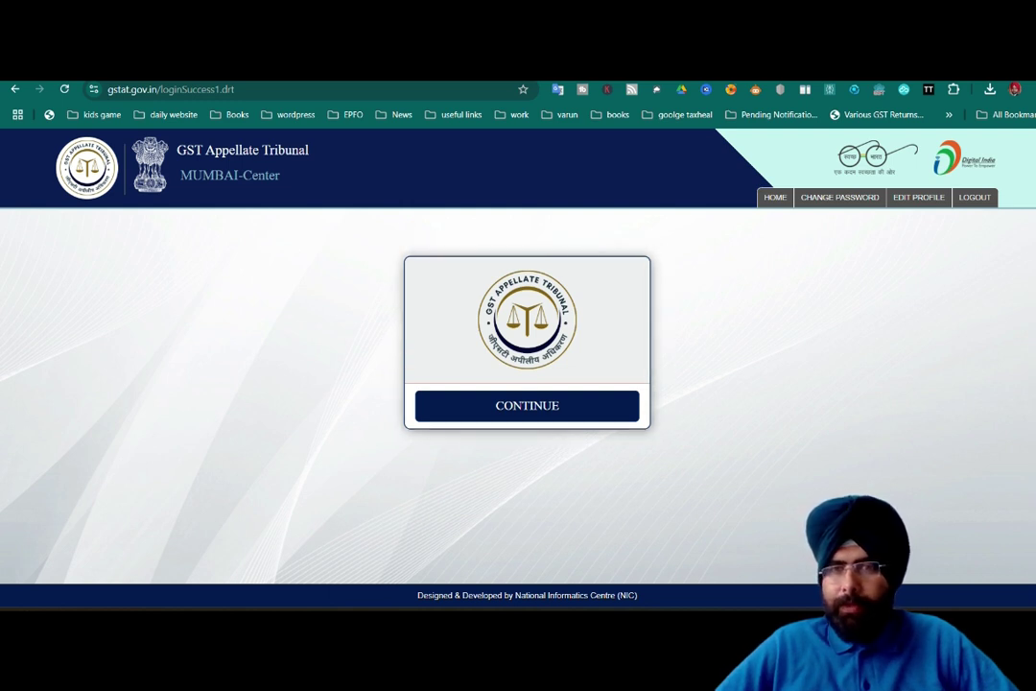
{"action": "left_click", "coordinate": [527, 406]}
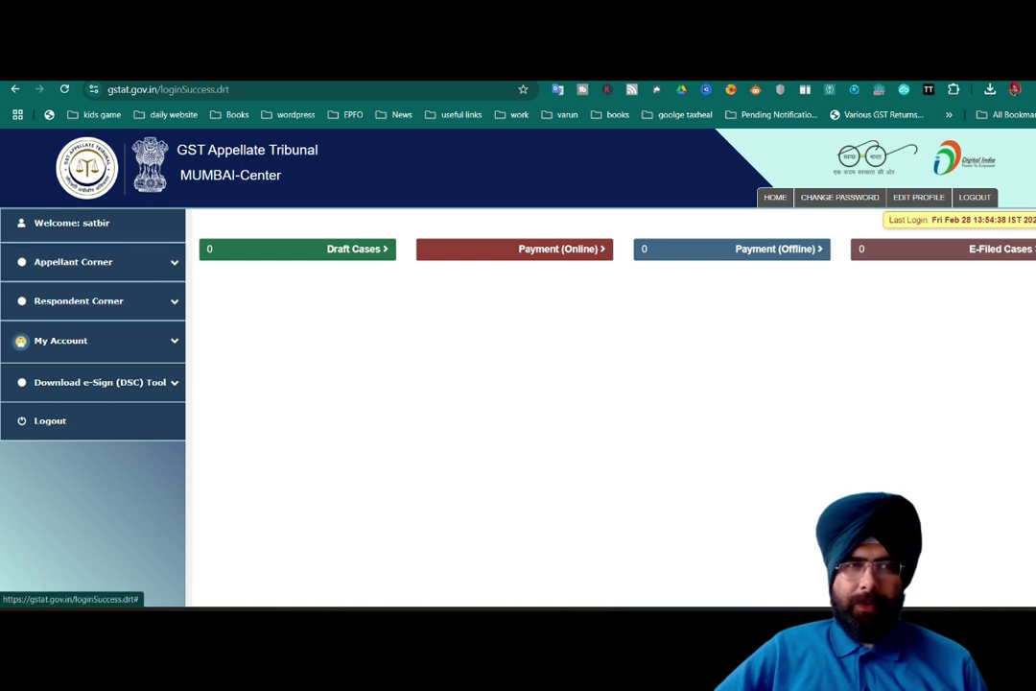
- Examine the filing options offered under Appellant Corner and Respondent Corner
{"action": "left_click", "coordinate": [73, 261]}
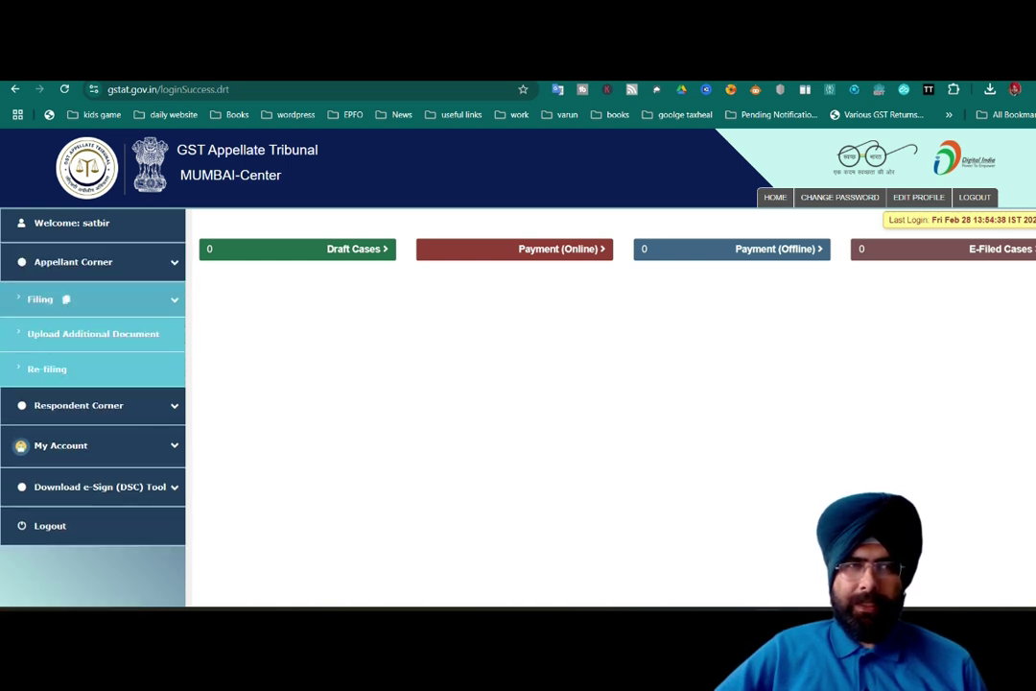
{"action": "left_click", "coordinate": [43, 299]}
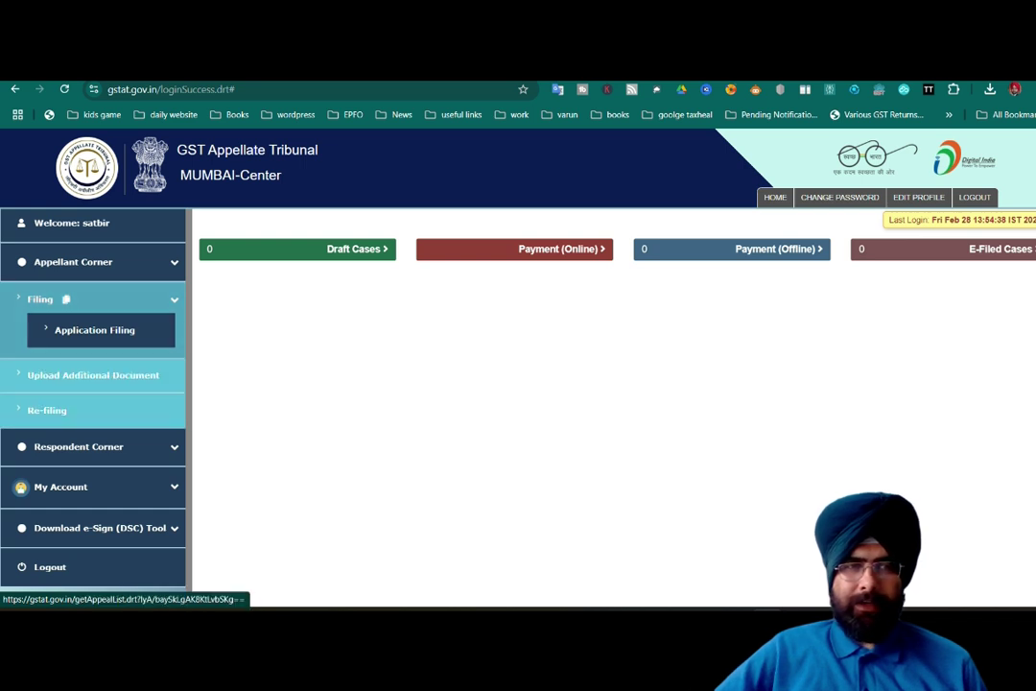
{"action": "left_click", "coordinate": [73, 262]}
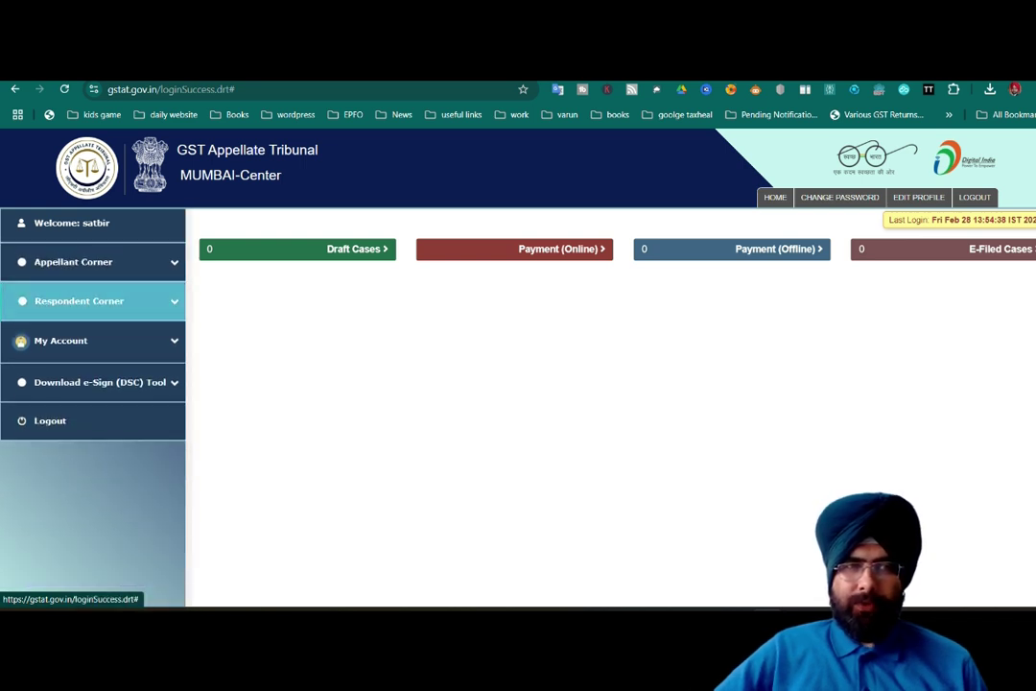
{"action": "left_click", "coordinate": [80, 300]}
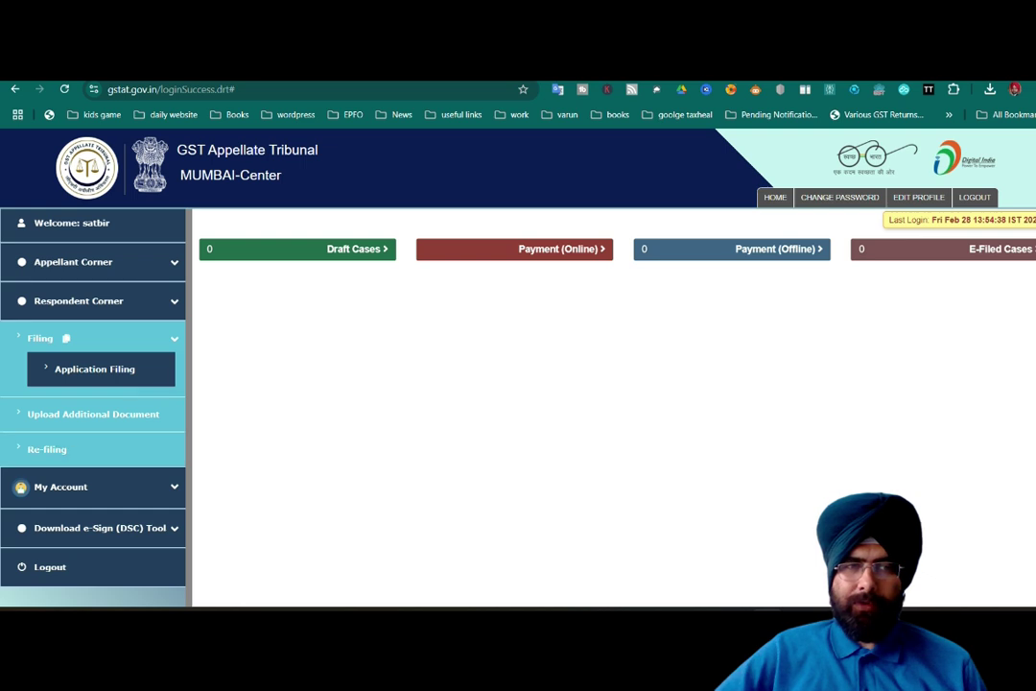
{"action": "left_click", "coordinate": [80, 300]}
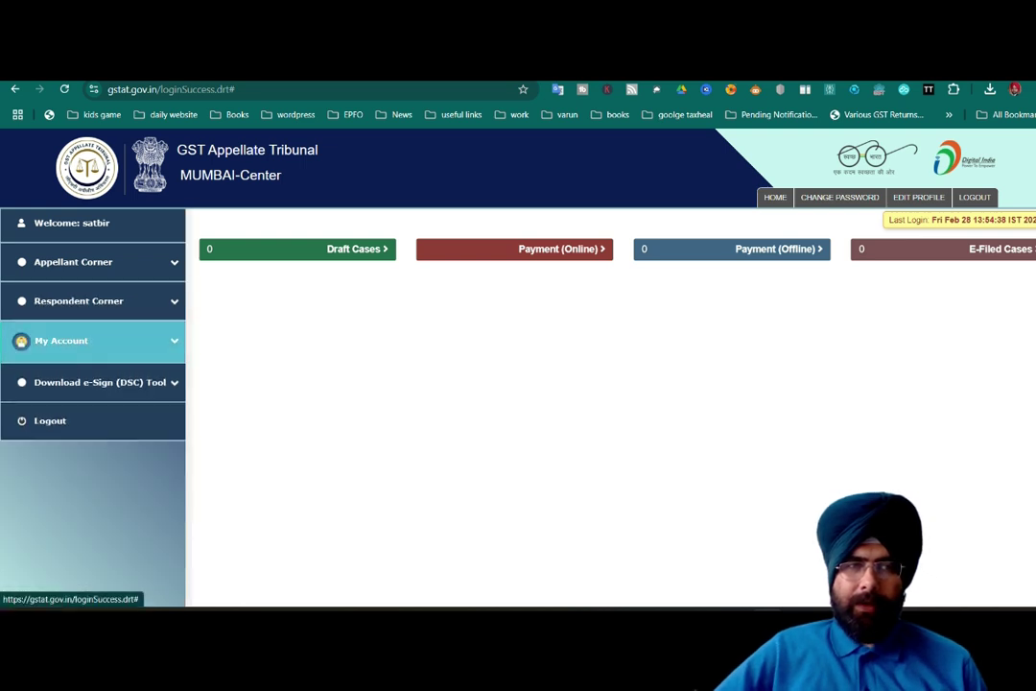
- Examine the case options under My Account and the Download e-Sign (DSC) Tool options
{"action": "left_click", "coordinate": [20, 341]}
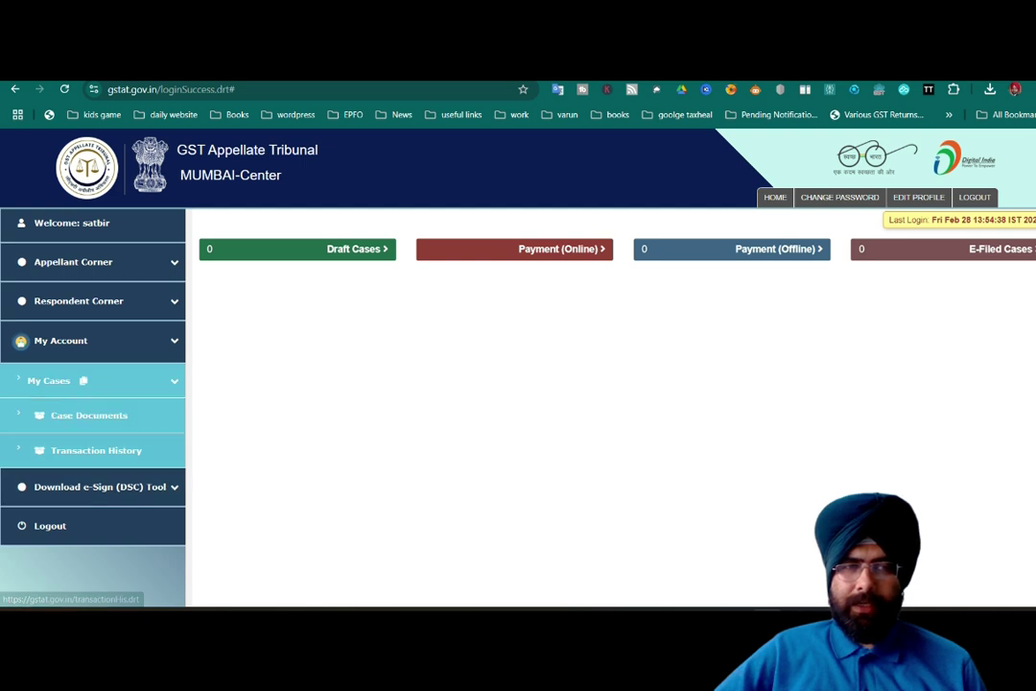
{"action": "left_click", "coordinate": [48, 379]}
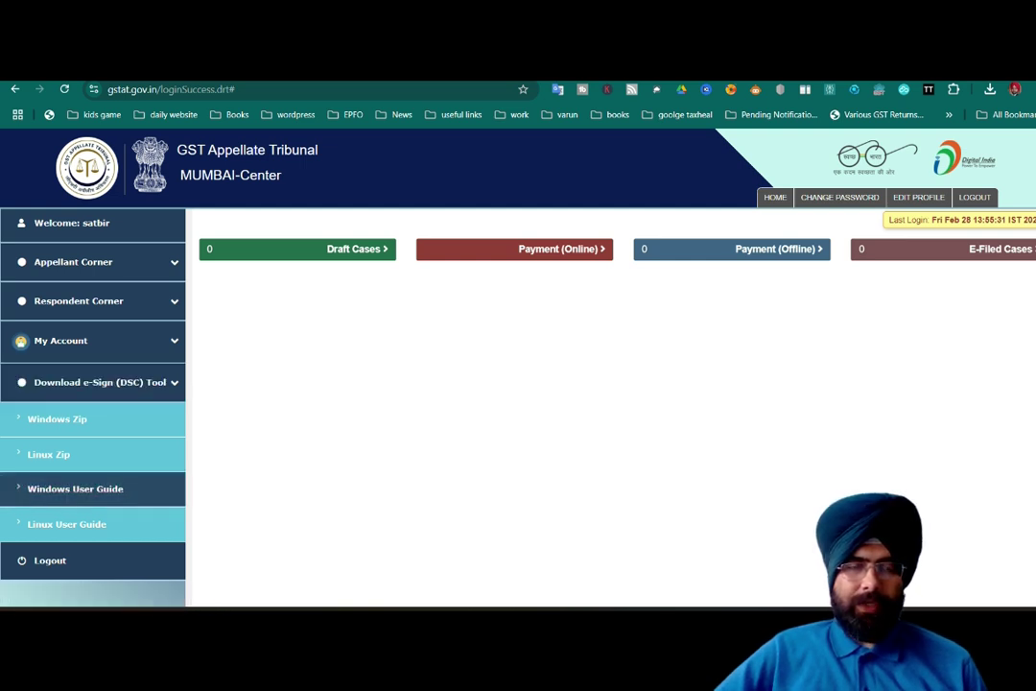
{"action": "left_click", "coordinate": [96, 381]}
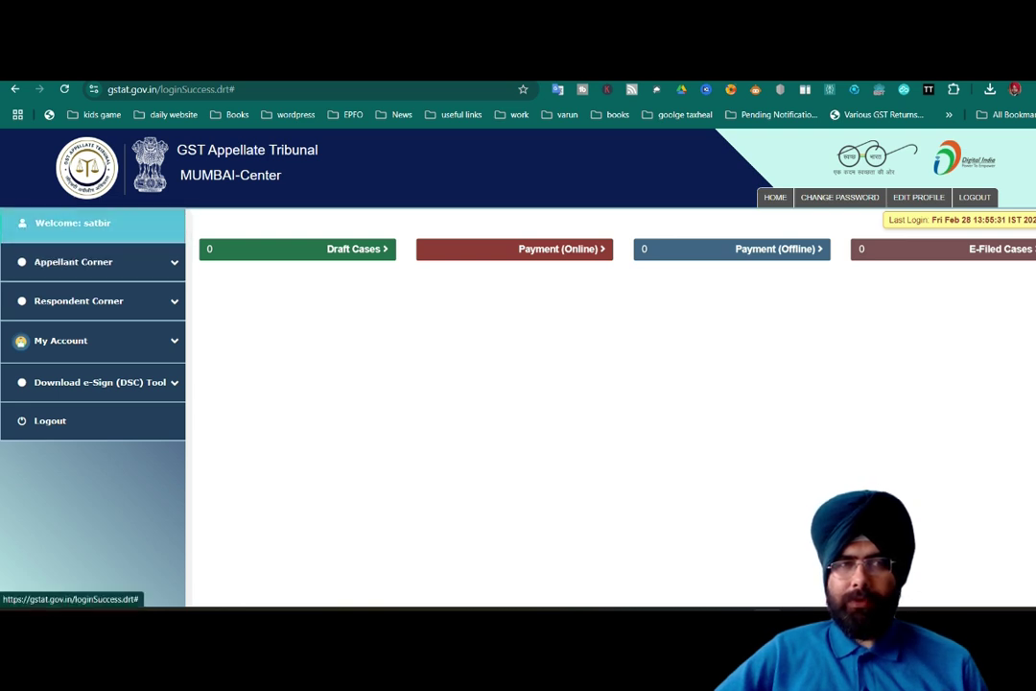
- View the Application Filing appeal list from the Appellant Corner and leave the page
{"action": "left_click", "coordinate": [73, 262]}
{"action": "left_click", "coordinate": [40, 299]}
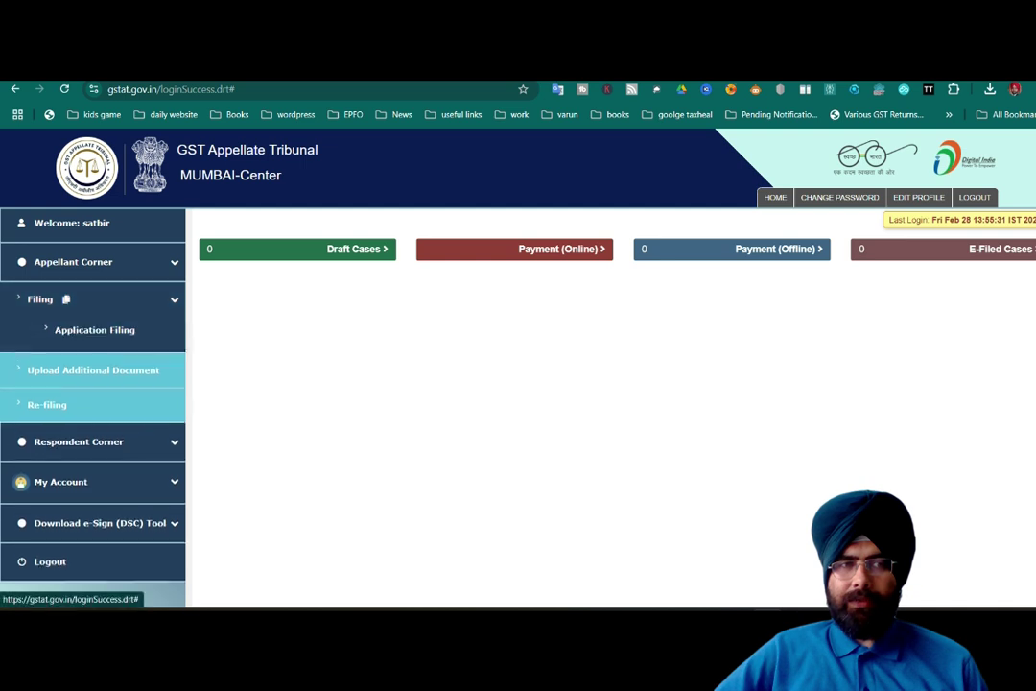
{"action": "left_click", "coordinate": [94, 329]}
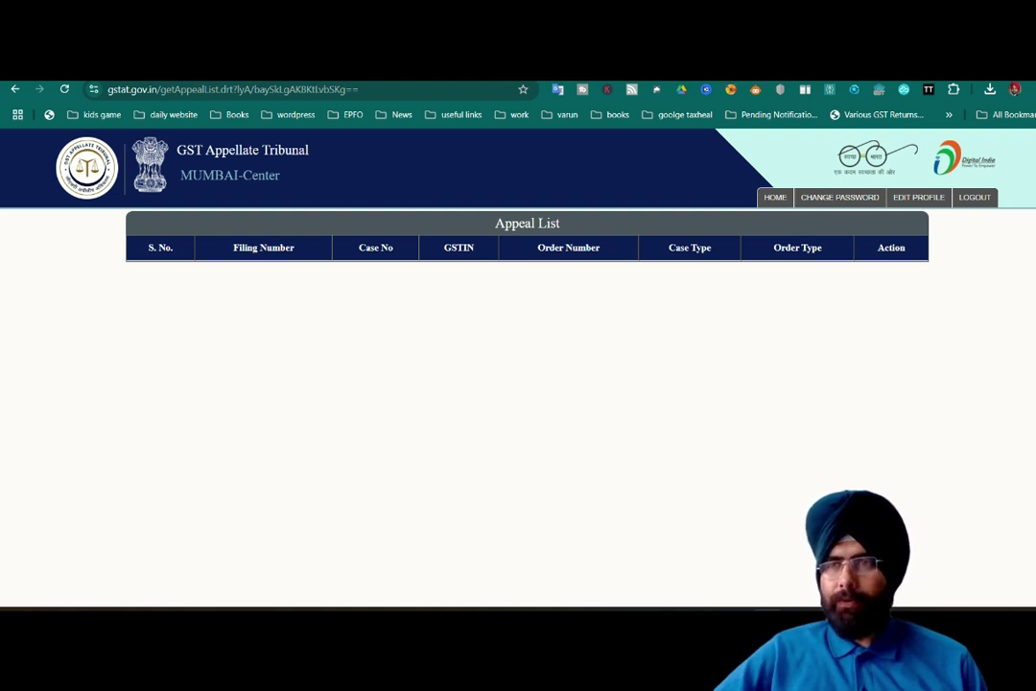
{"action": "left_click", "coordinate": [15, 89]}
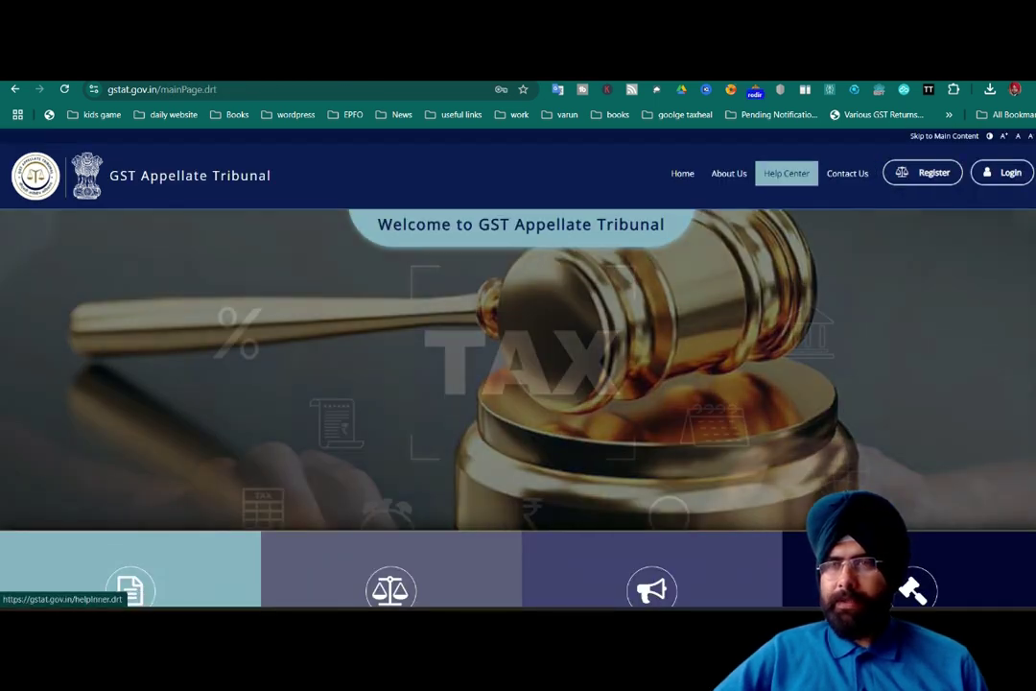
- Read the Help Center FAQ answers on uploadable document types, NCLAT bench listing and the number of online filing locations
{"action": "left_click", "coordinate": [787, 173]}
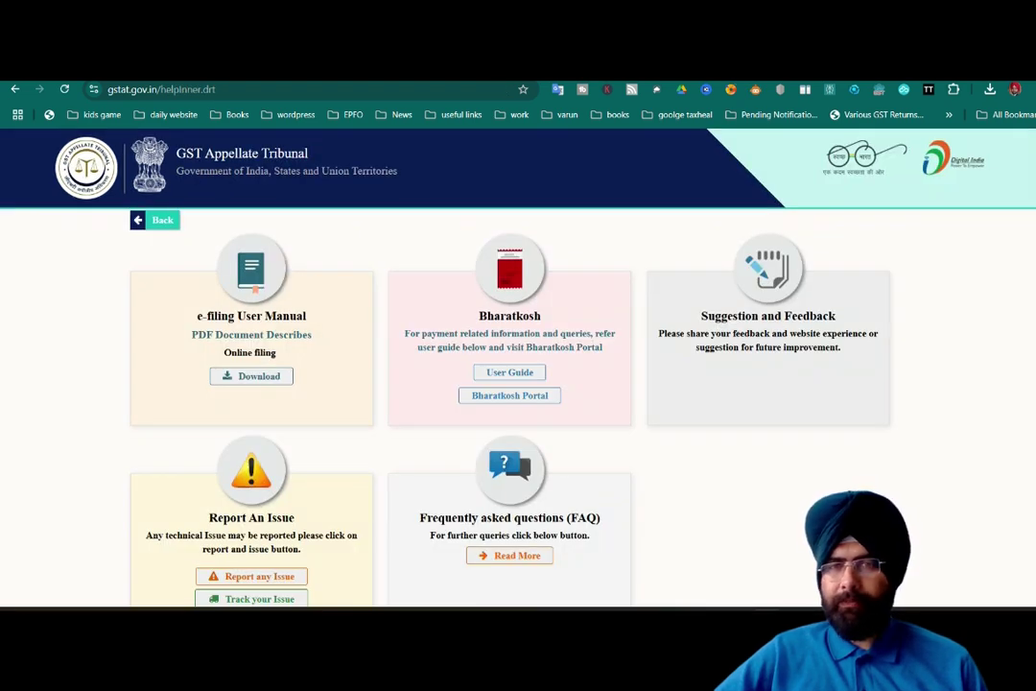
{"action": "scroll", "coordinate": [435, 372], "scroll_direction": "down", "scroll_amount": 1}
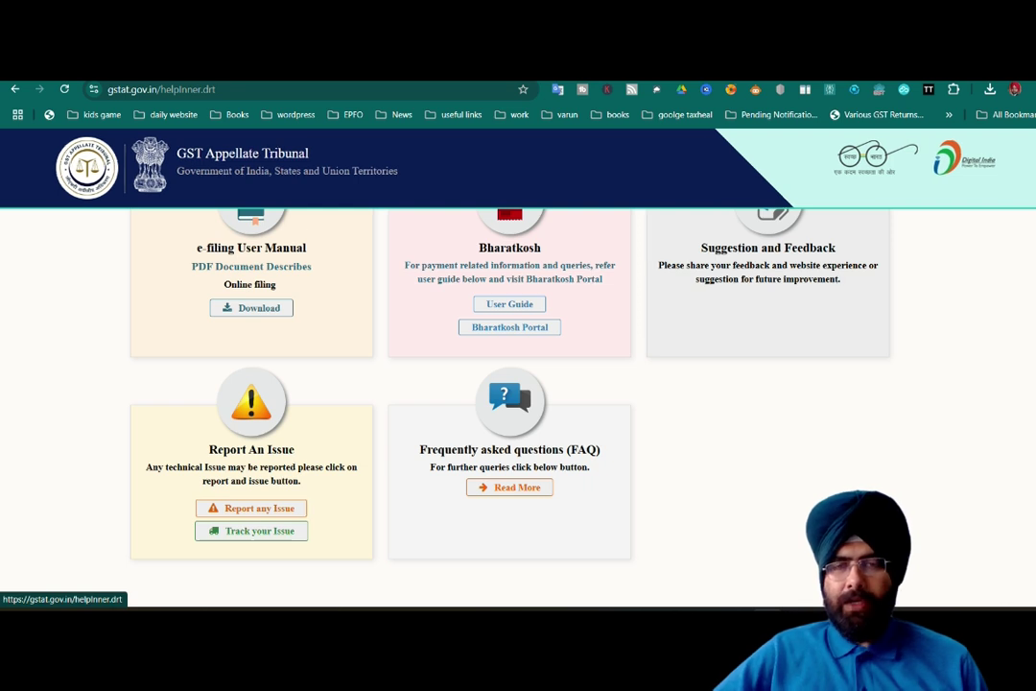
{"action": "left_click", "coordinate": [510, 486]}
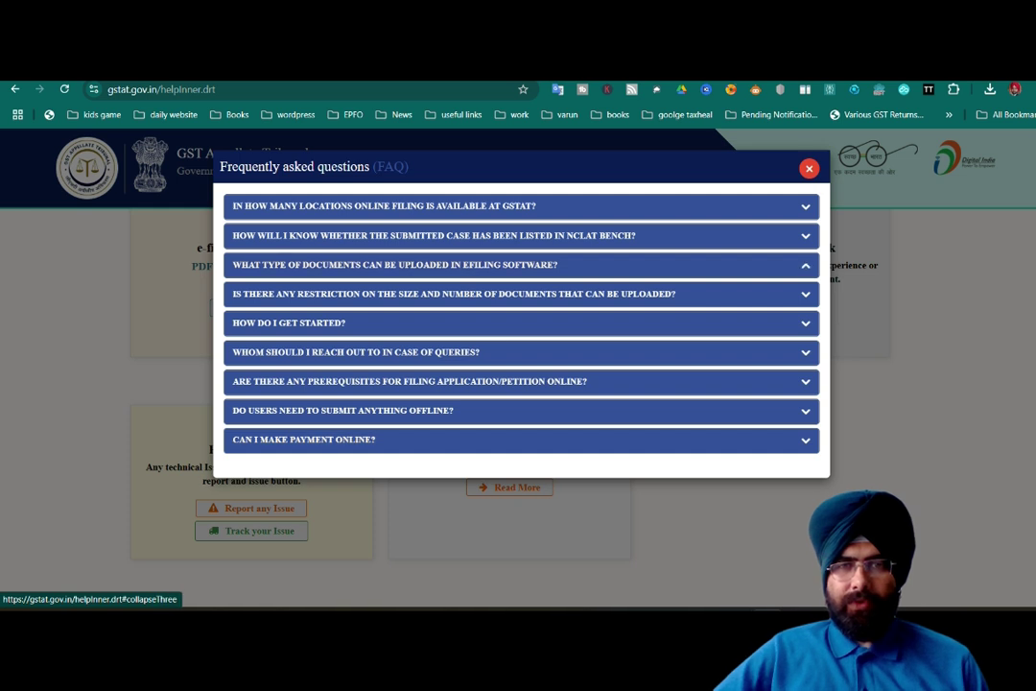
{"action": "left_click", "coordinate": [395, 264]}
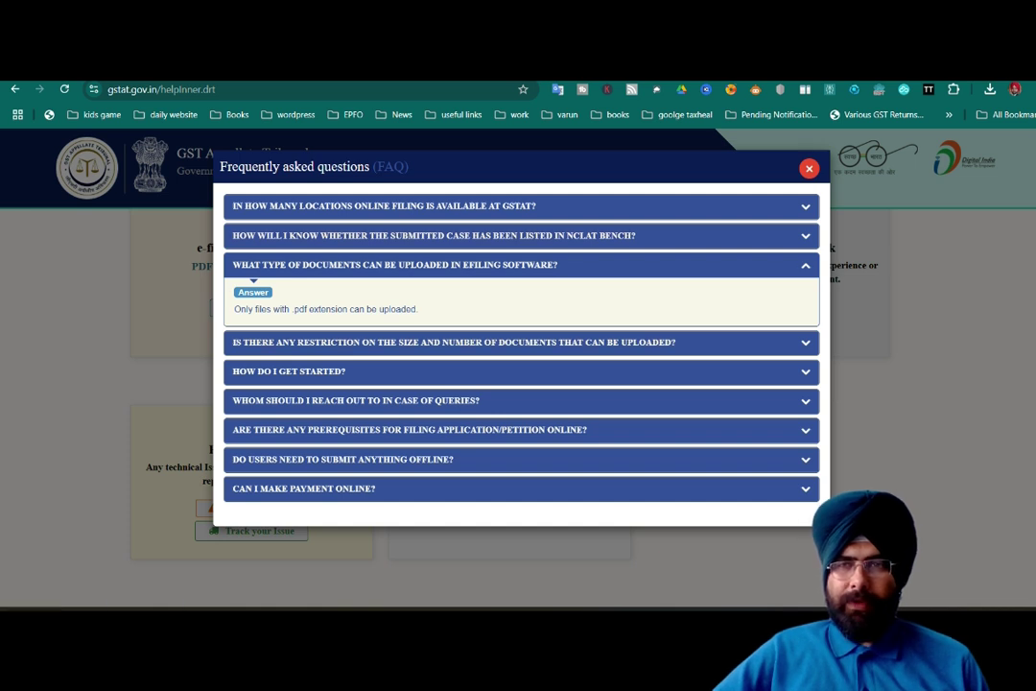
{"action": "left_click", "coordinate": [432, 235]}
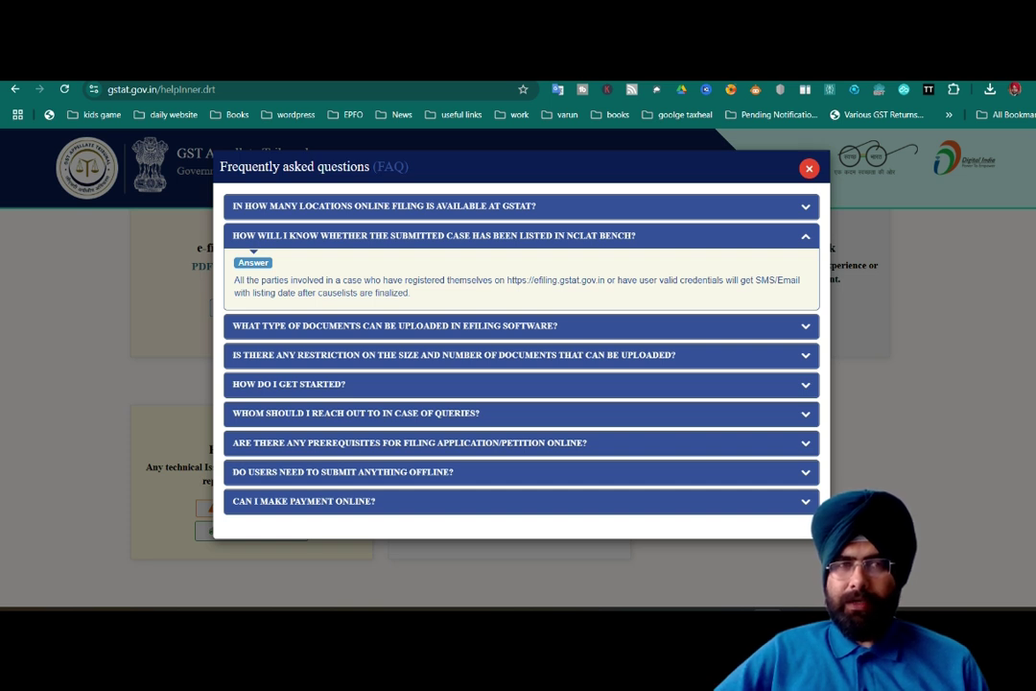
{"action": "left_click", "coordinate": [384, 206]}
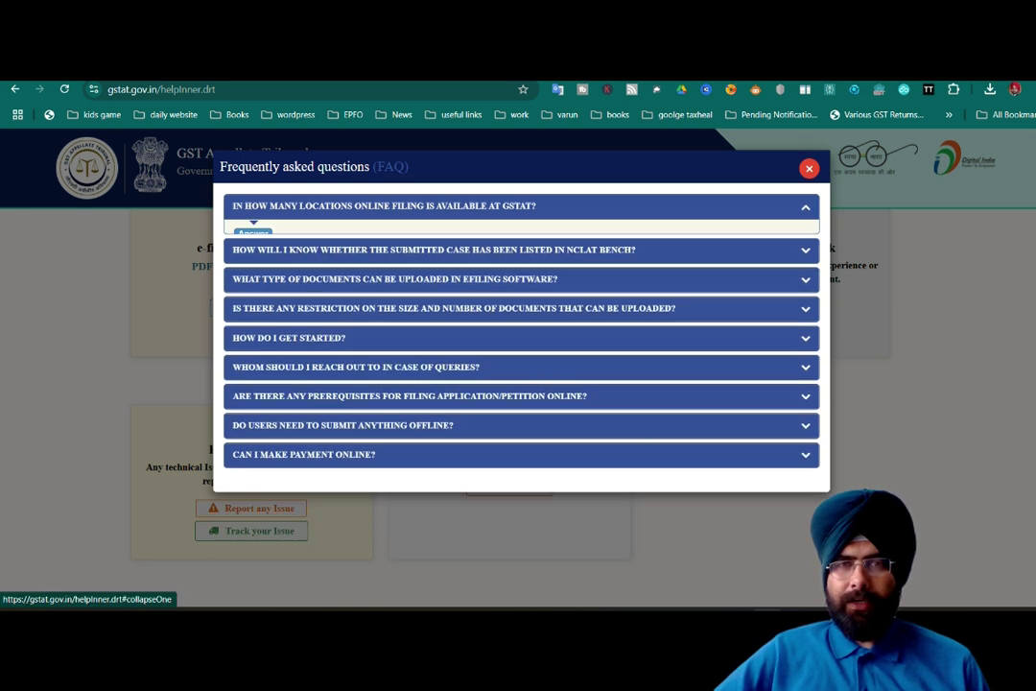